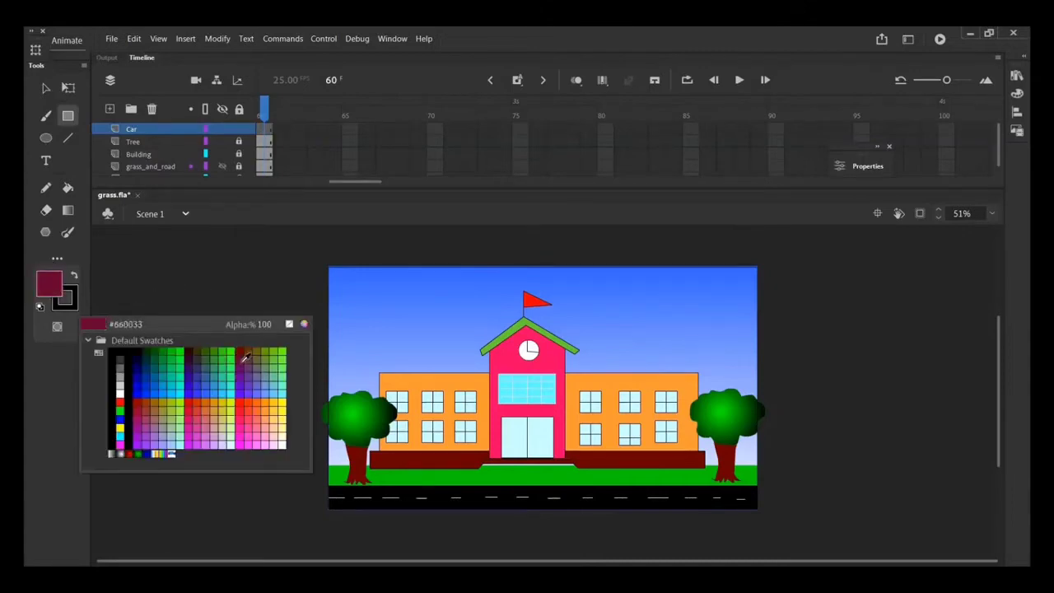
# Choose a blue fill and draw a flat rectangle on the road as the car's body, on the Car layer.
pyautogui.click(241, 360)
pyautogui.moveTo(592, 468)
pyautogui.mouseDown()
pyautogui.moveTo(659, 496)
pyautogui.moveTo(657, 486)
pyautogui.mouseUp()
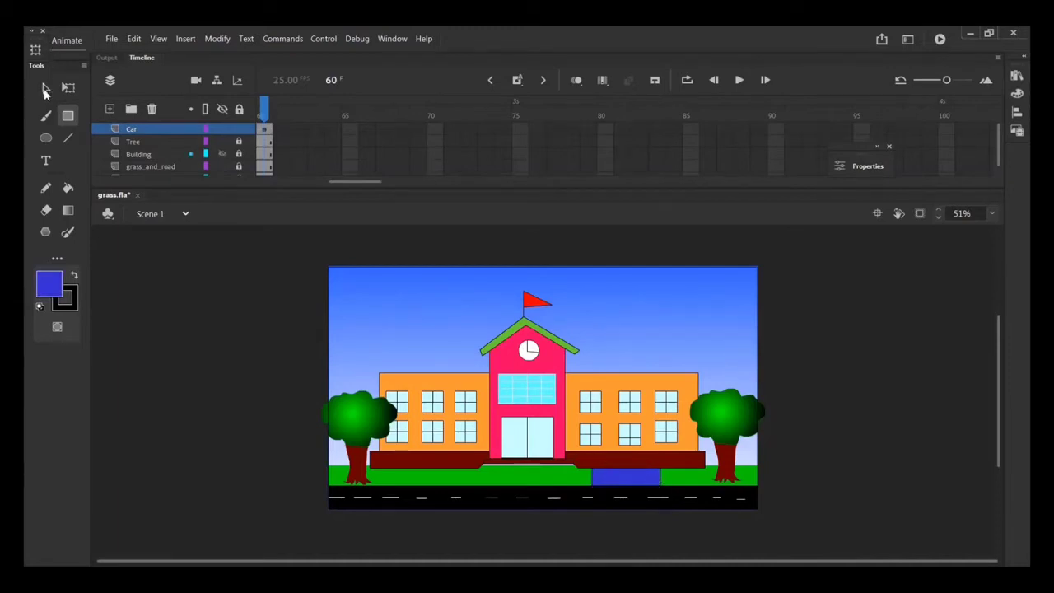
pyautogui.click(43, 88)
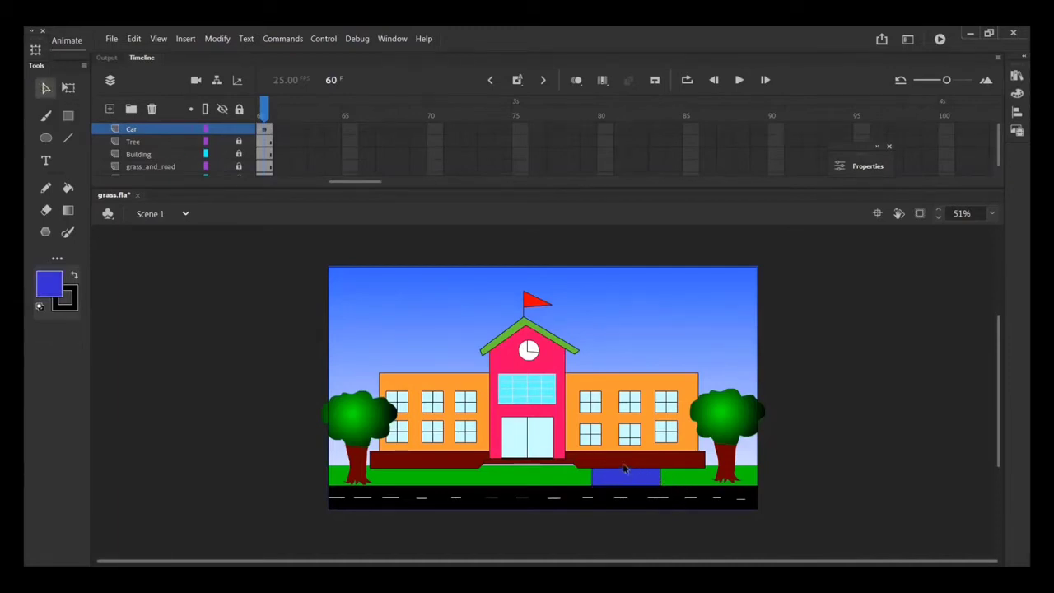
pyautogui.click(68, 116)
pyautogui.moveTo(620, 444); pyautogui.dragTo(661, 467)
pyautogui.moveTo(606, 486); pyautogui.dragTo(668, 498)
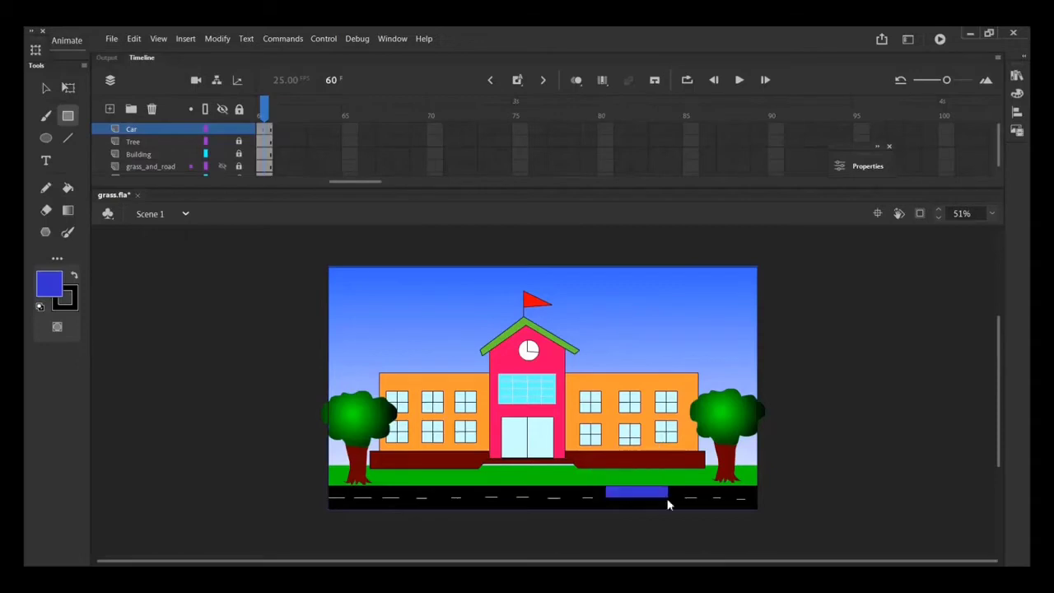
pyautogui.moveTo(627, 468)
pyautogui.mouseDown()
pyautogui.moveTo(668, 486)
pyautogui.moveTo(638, 472)
pyautogui.moveTo(594, 497)
pyautogui.moveTo(621, 488)
pyautogui.moveTo(613, 509)
pyautogui.moveTo(662, 503)
pyautogui.moveTo(626, 523)
pyautogui.mouseUp()
pyautogui.hotkey('ctrl', 'z')
pyautogui.press('v')
pyautogui.click(622, 489)
pyautogui.click(638, 501)
pyautogui.hotkey('ctrl', 'z')
pyautogui.hotkey('ctrl', 'z')
pyautogui.hotkey('ctrl', 'z')
pyautogui.hotkey('ctrl', 'z')
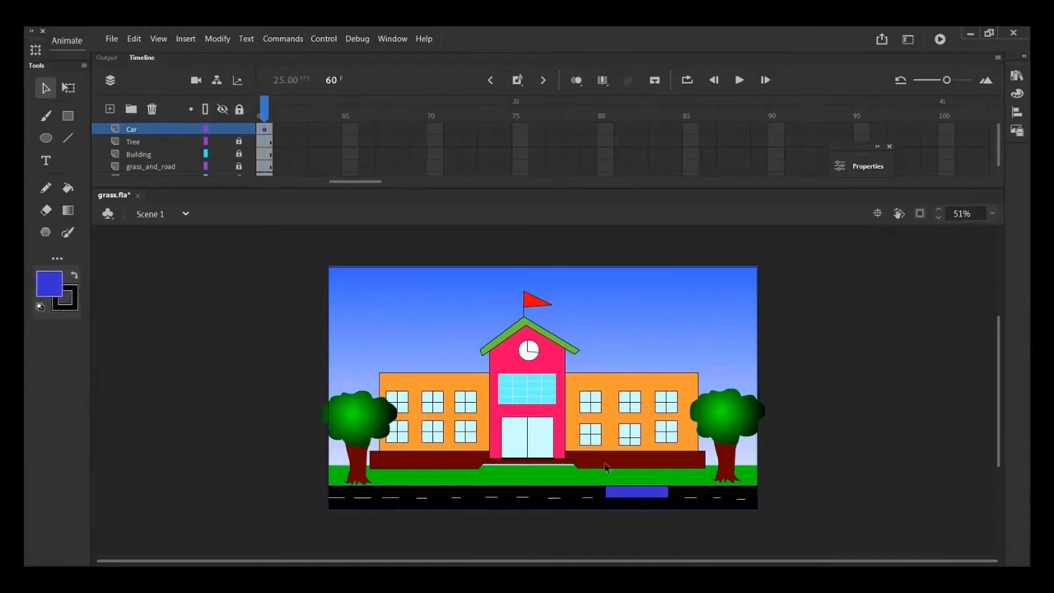
# Draw a blue rectangular cabin on top of the car body and two round blue wheels beneath it.
pyautogui.press('r')
pyautogui.moveTo(610, 467)
pyautogui.mouseDown()
pyautogui.moveTo(663, 485)
pyautogui.moveTo(631, 515)
pyautogui.moveTo(667, 513)
pyautogui.mouseUp()
pyautogui.hotkey('ctrl', 'z')
pyautogui.press('o')
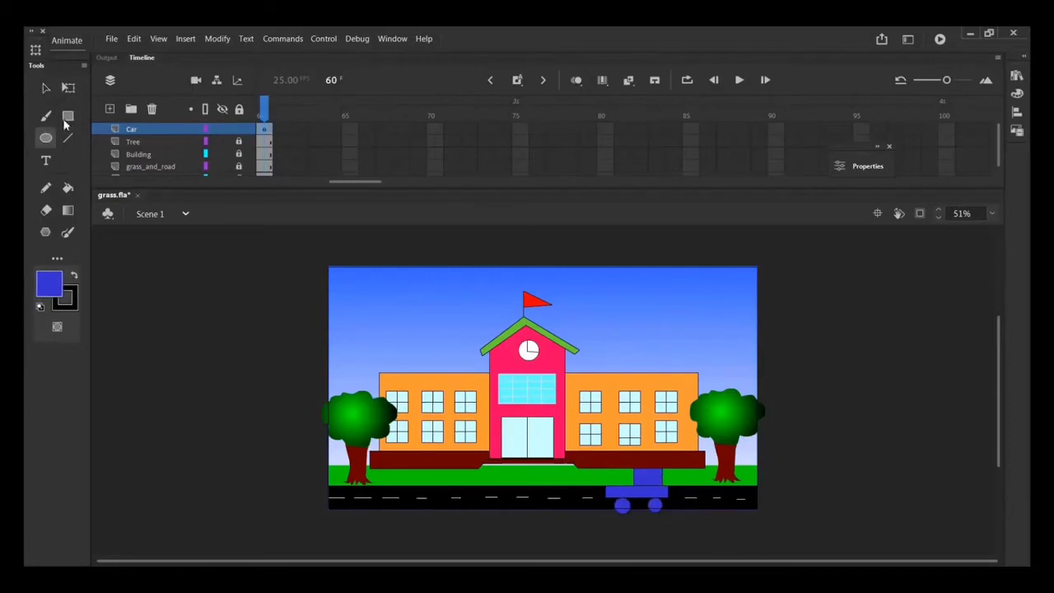
# Draw straight lines on both sides of the cabin to outline the car's sloping front and rear windows.
pyautogui.click(68, 210)
pyautogui.click(46, 188)
pyautogui.click(67, 138)
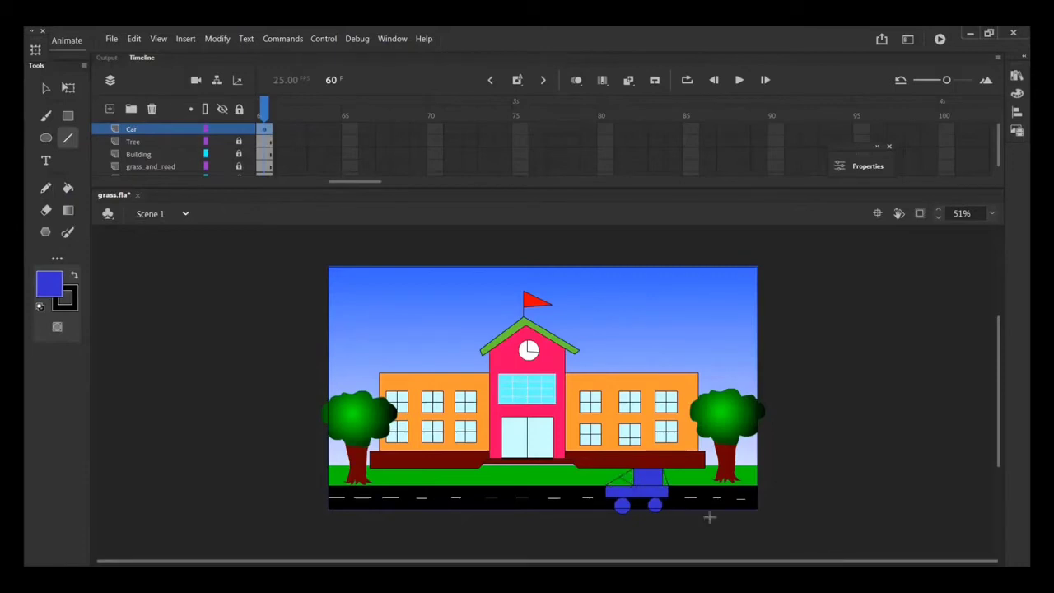
# Replace the car's blue front wheel with a smaller white circle.
pyautogui.press('v')
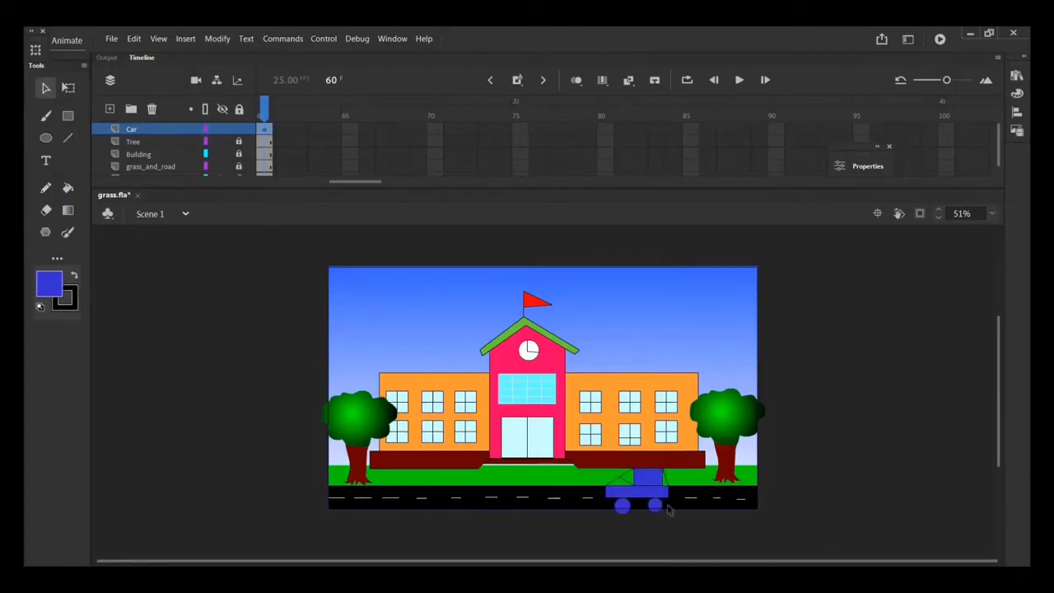
pyautogui.click(625, 508)
pyautogui.press('Delete')
pyautogui.click(51, 285)
pyautogui.click(122, 389)
pyautogui.press('o')
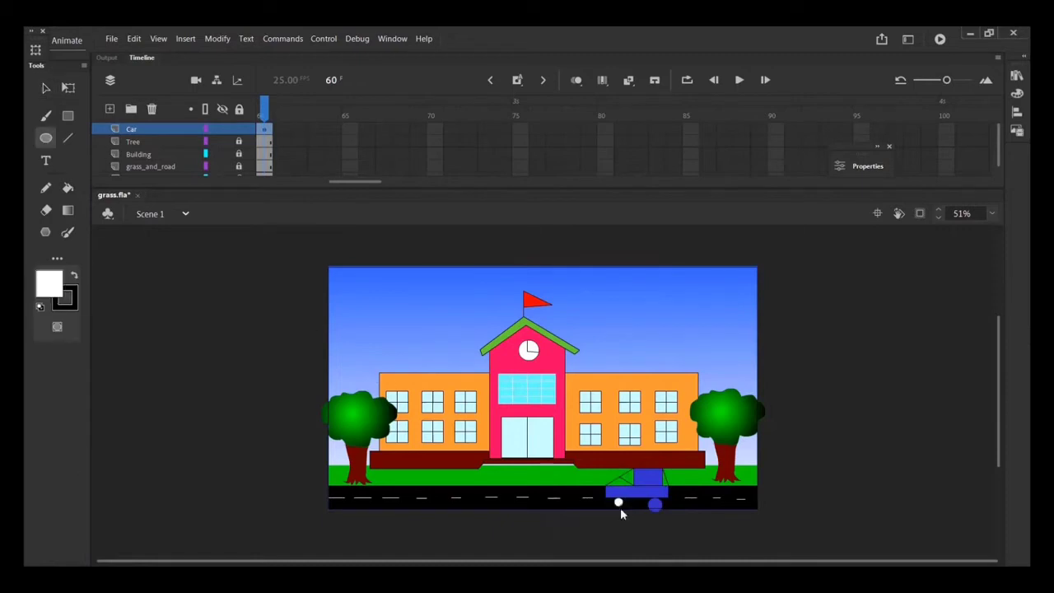
# Delete the blue rear wheel, duplicate the white wheel, and place both white wheels on the lower edge of the car body.
pyautogui.click(46, 88)
pyautogui.click(655, 505)
pyautogui.press('Delete')
pyautogui.click(619, 502)
pyautogui.hotkey('ctrl', 'v')
pyautogui.moveTo(547, 396); pyautogui.dragTo(619, 499)
pyautogui.click(699, 503)
pyautogui.click(827, 475)
# Fill the outlined front and rear window areas of the car with white.
pyautogui.click(69, 188)
pyautogui.click(48, 283)
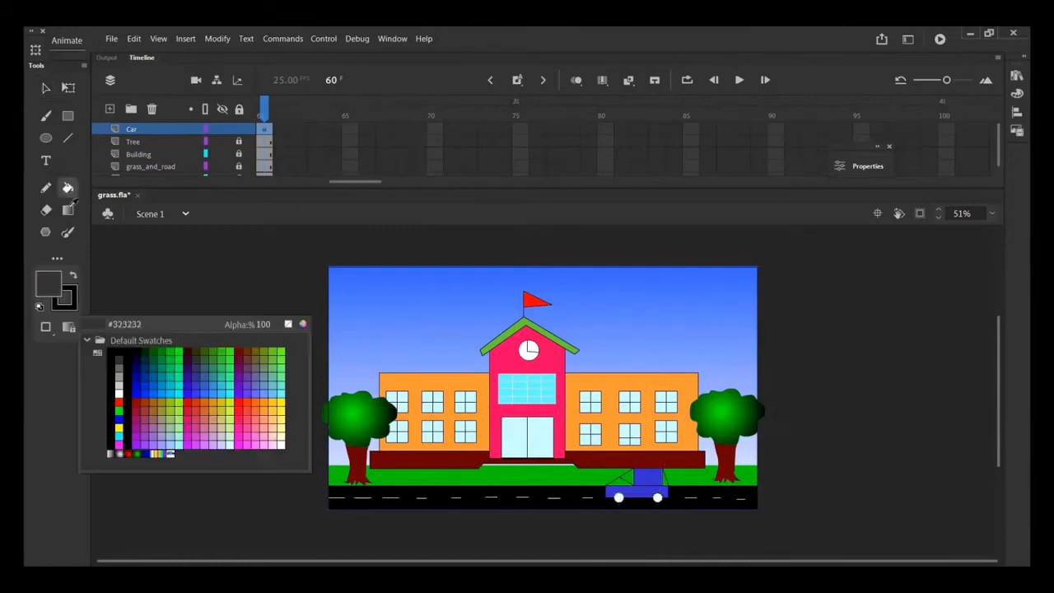
pyautogui.click(623, 481)
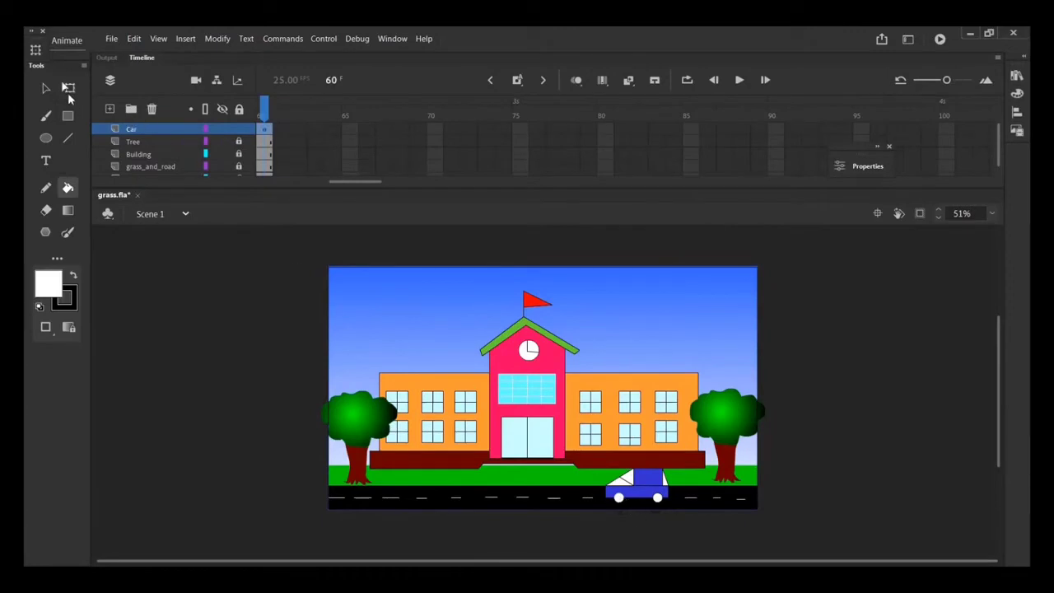
# Move the finished car to the left end of the road at frame 1.
pyautogui.click(45, 85)
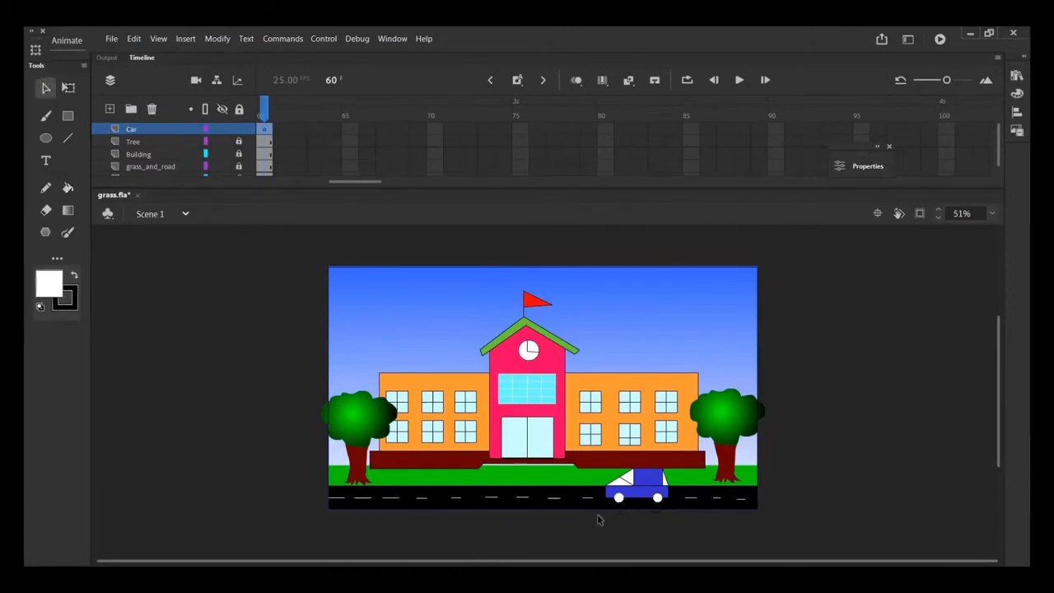
pyautogui.click(622, 503)
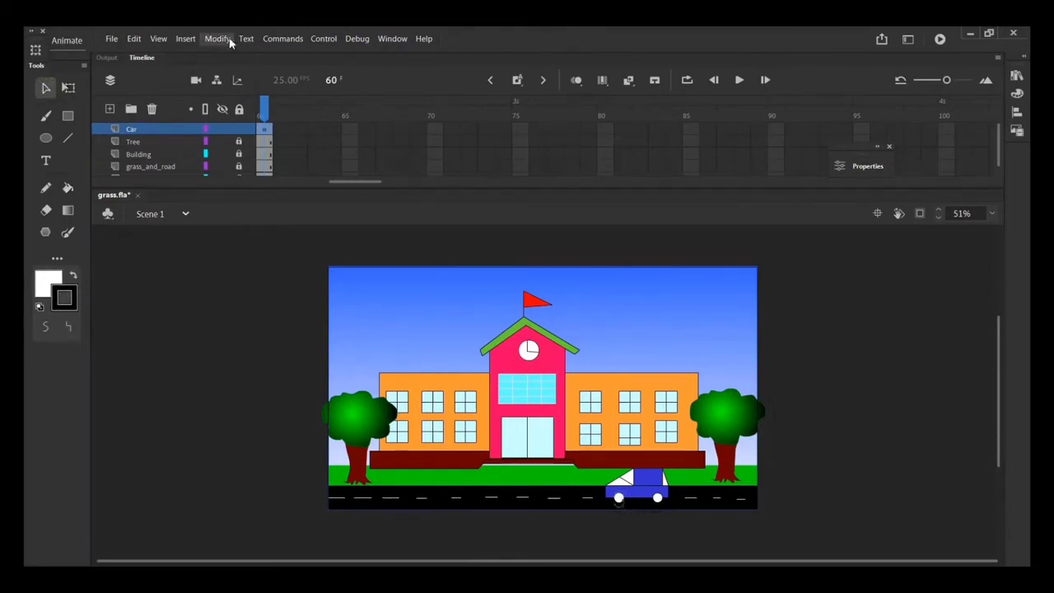
pyautogui.click(686, 536)
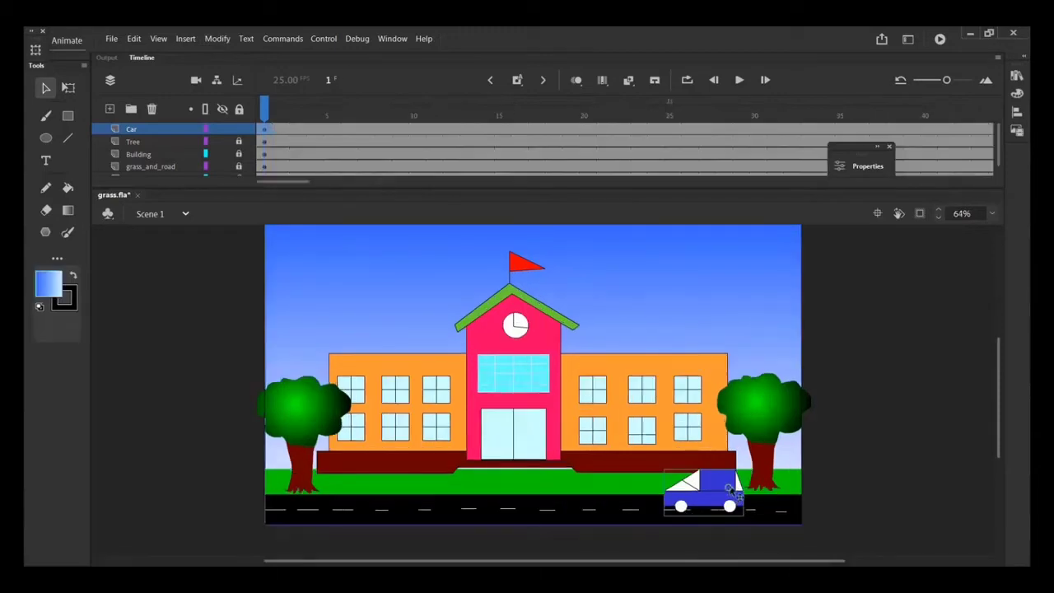
pyautogui.moveTo(732, 490); pyautogui.dragTo(354, 489)
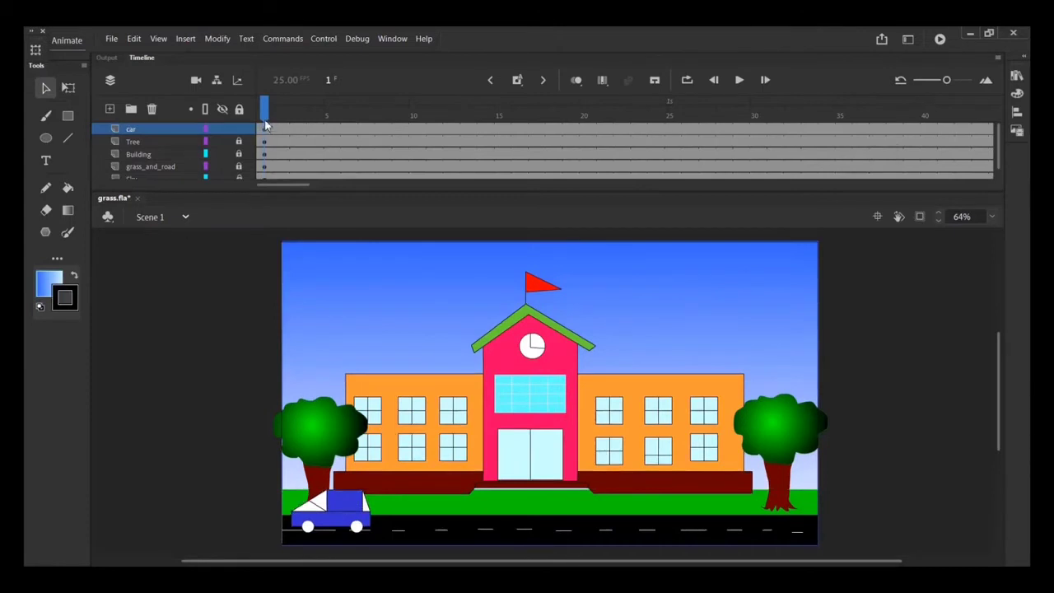
# Insert a frame at frame 60 on every layer from the car down to the sky, and return to frame 1.
pyautogui.moveTo(265, 114); pyautogui.dragTo(634, 140)
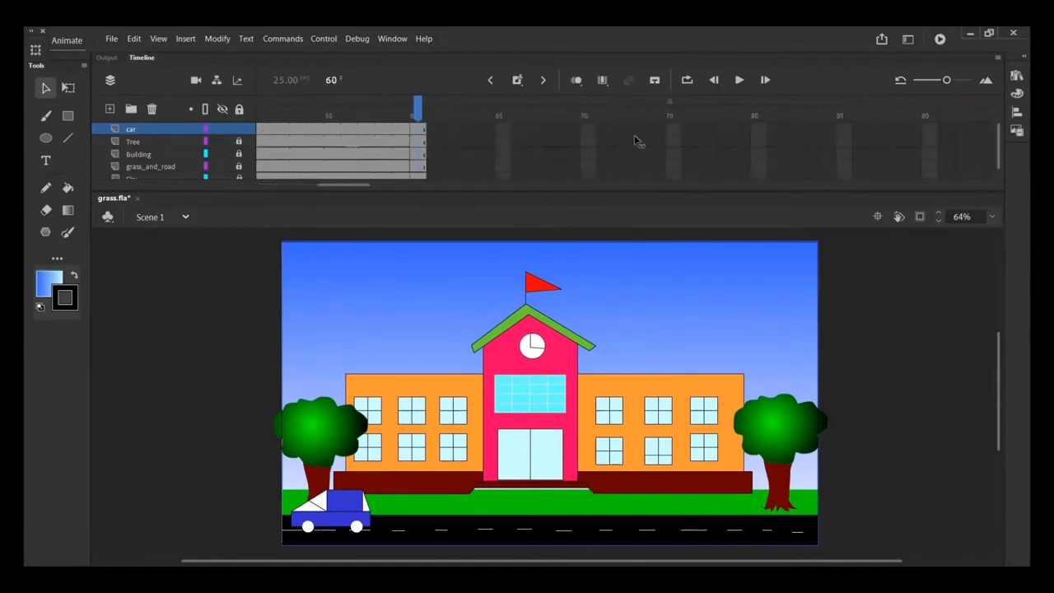
pyautogui.click(420, 129)
pyautogui.click(420, 141)
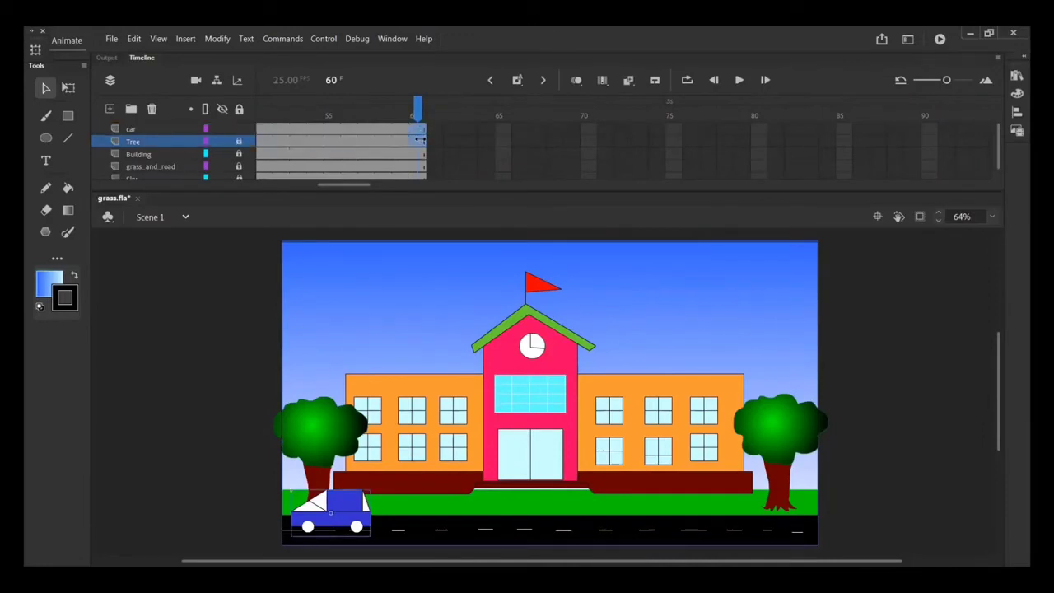
pyautogui.click(420, 154)
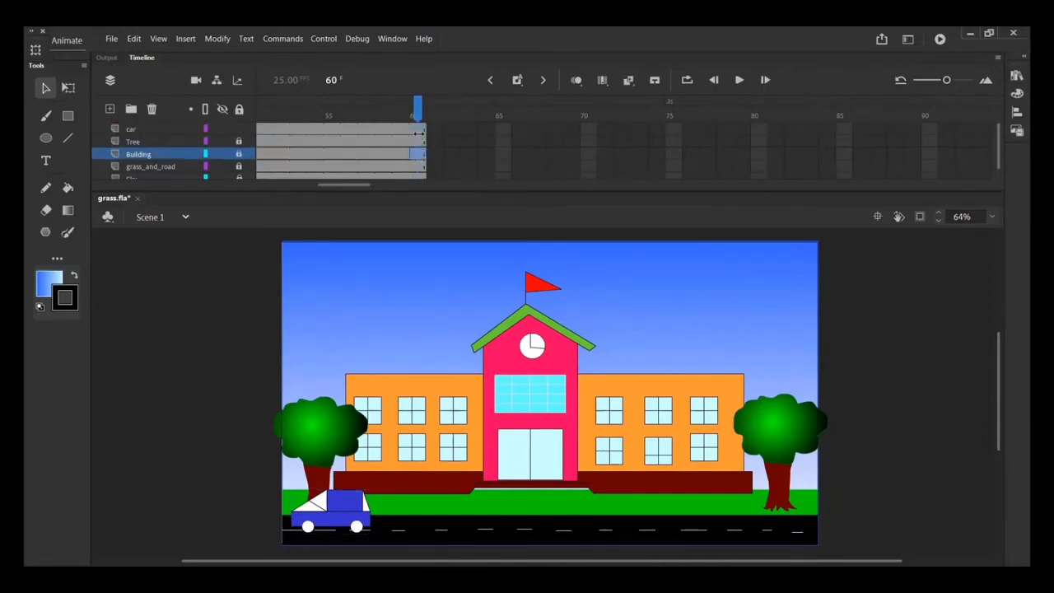
pyautogui.click(420, 129)
pyautogui.click(420, 141)
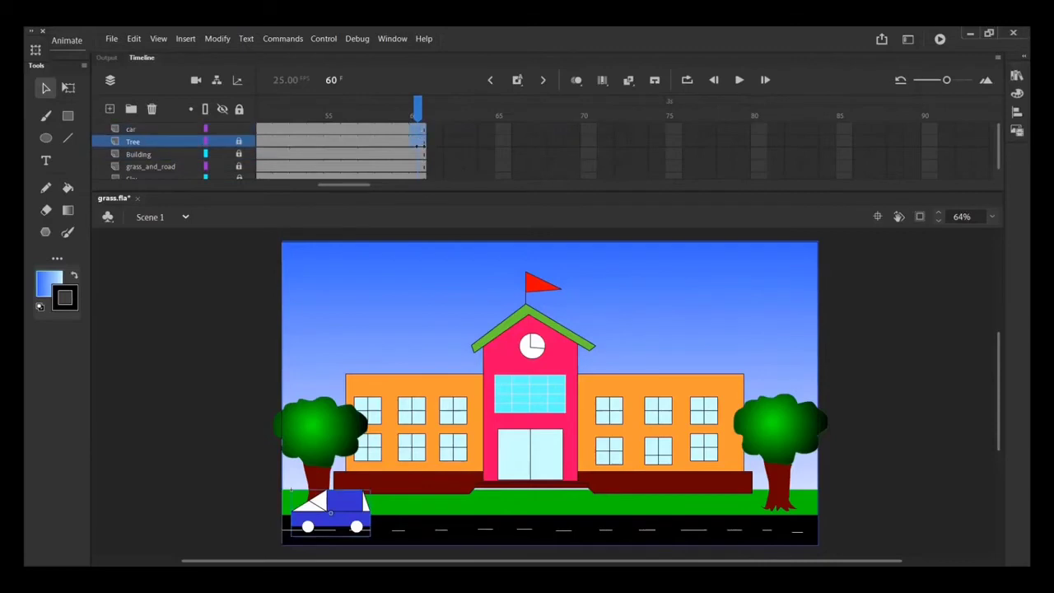
pyautogui.click(420, 154)
pyautogui.click(420, 166)
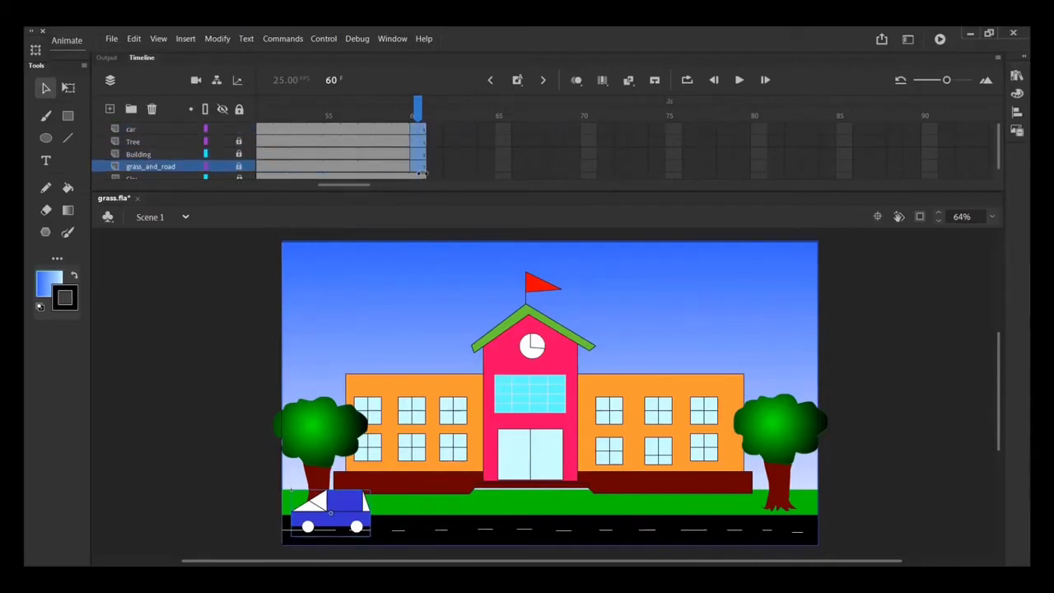
pyautogui.click(420, 177)
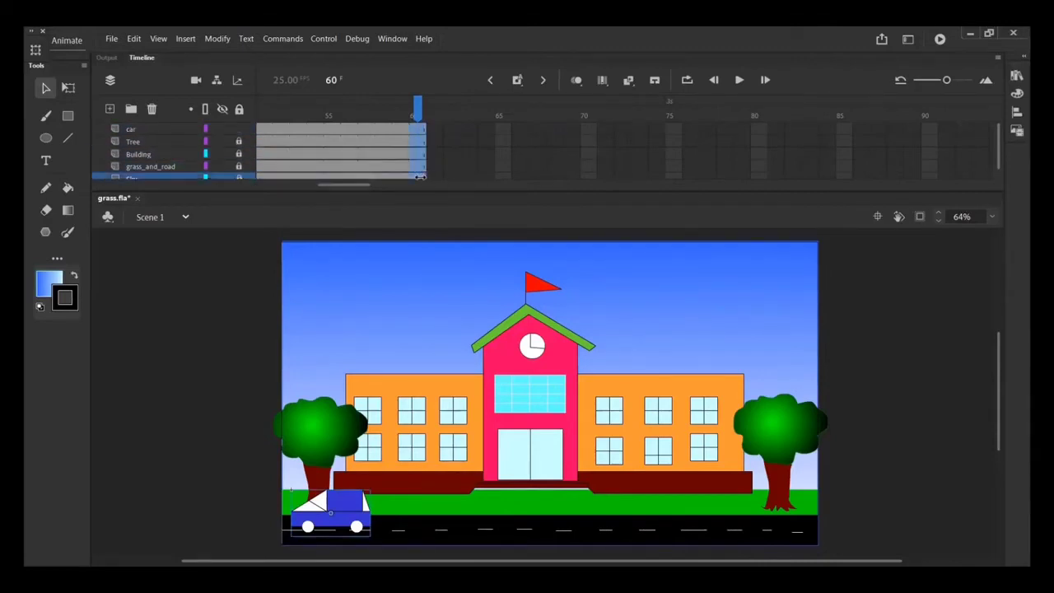
pyautogui.rightClick(418, 129)
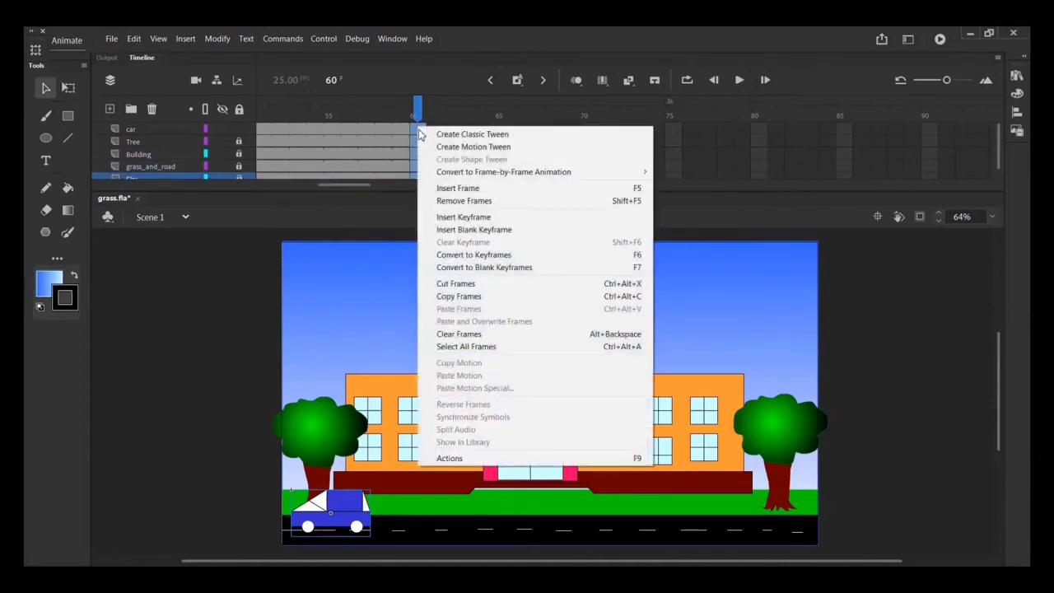
pyautogui.click(467, 189)
pyautogui.click(327, 125)
pyautogui.moveTo(327, 122); pyautogui.dragTo(257, 124)
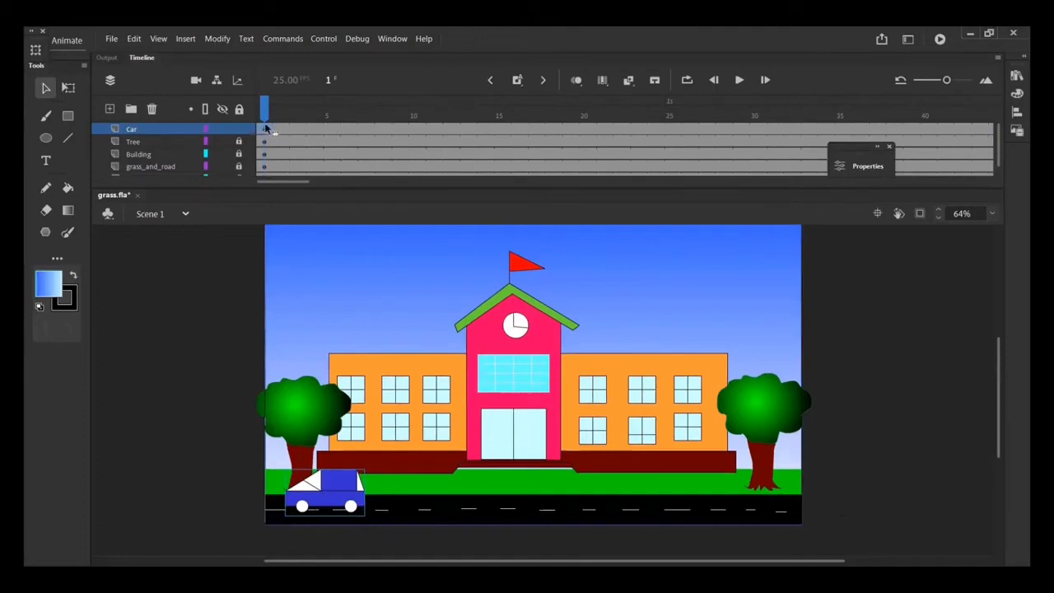
pyautogui.rightClick(266, 134)
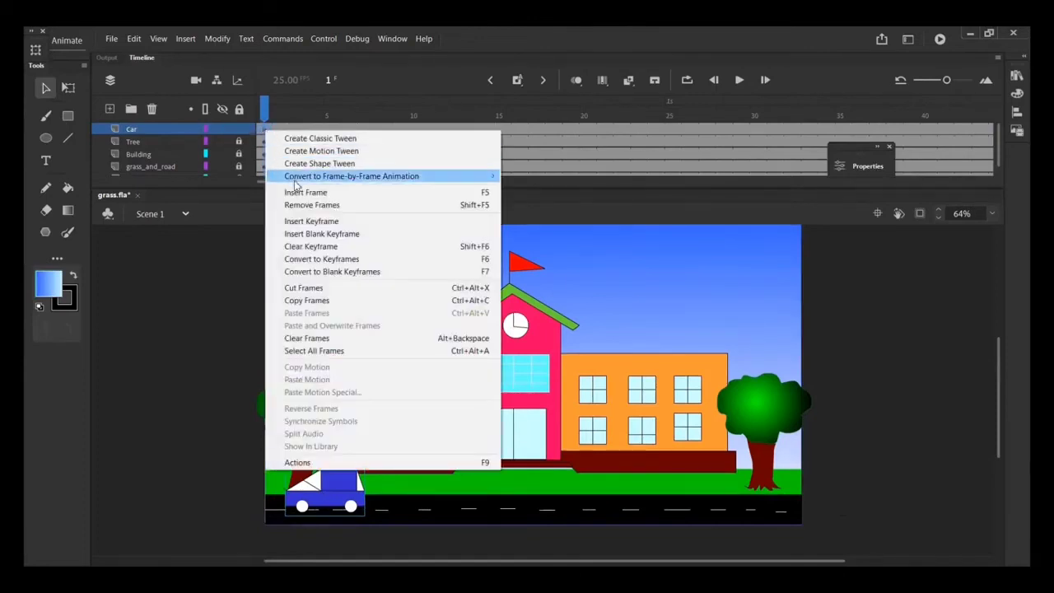
pyautogui.click(322, 153)
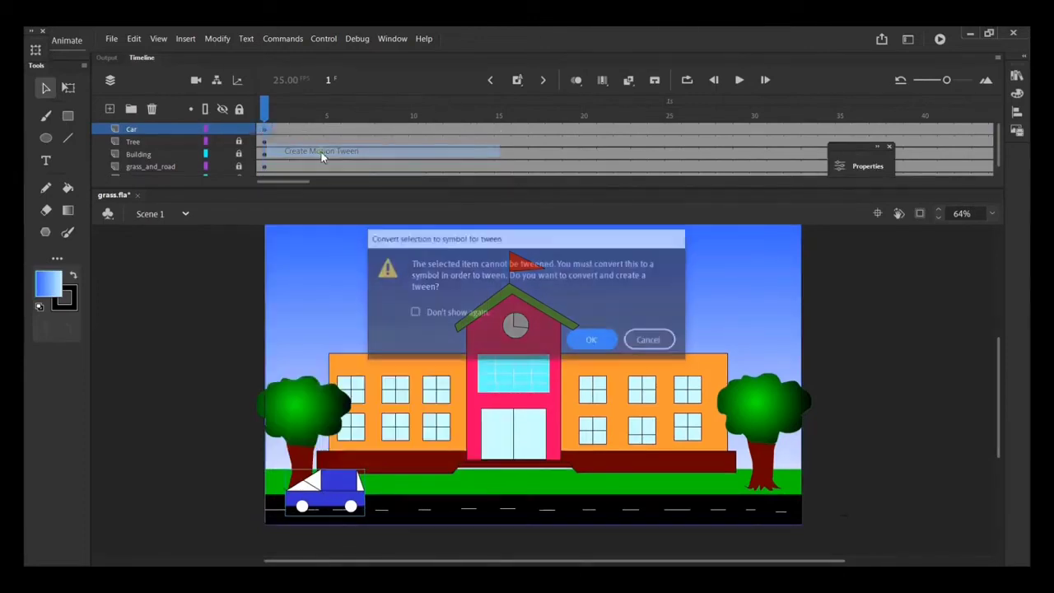
pyautogui.click(664, 340)
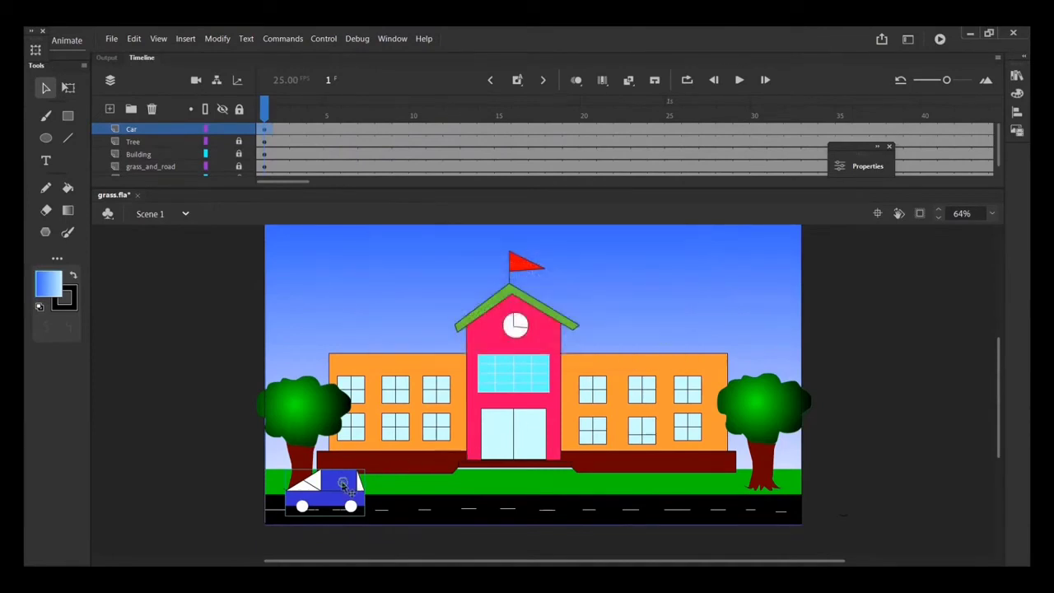
# Convert the car to a Graphic symbol with the default name and create a motion tween on it at frame 1.
pyautogui.click(219, 39)
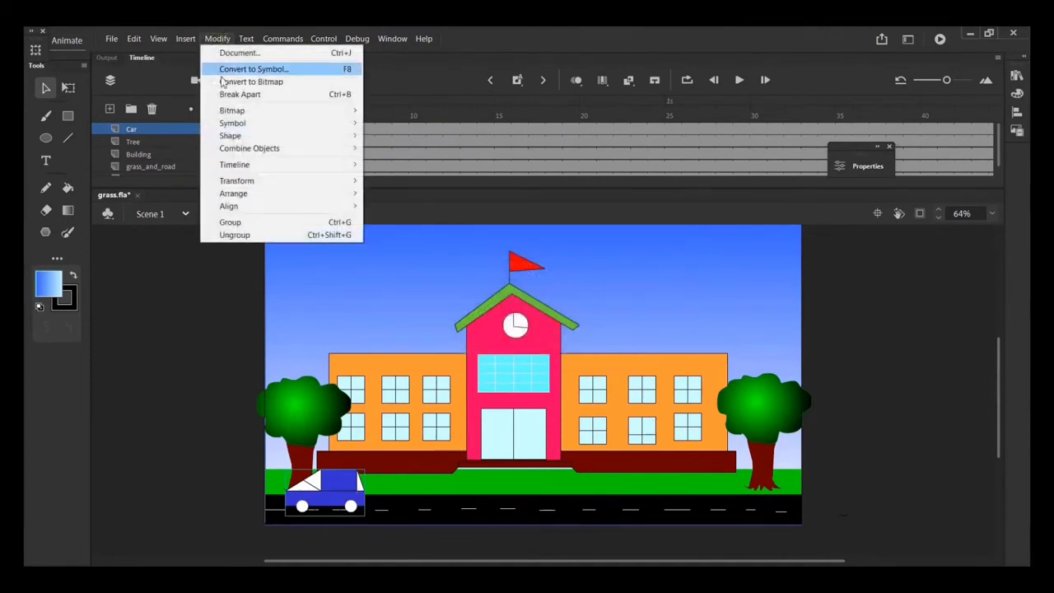
pyautogui.click(253, 69)
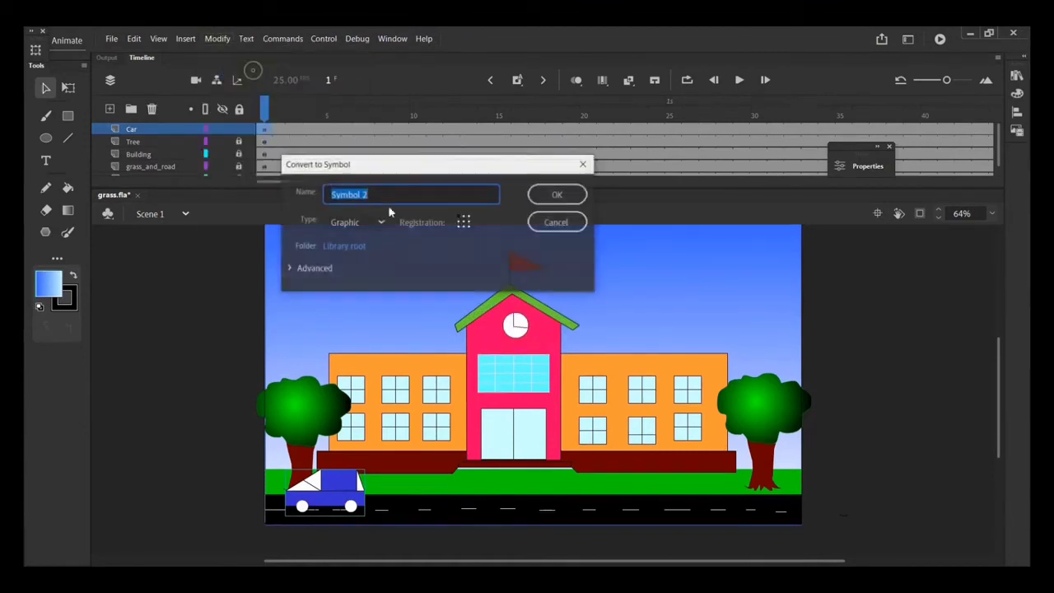
pyautogui.click(556, 193)
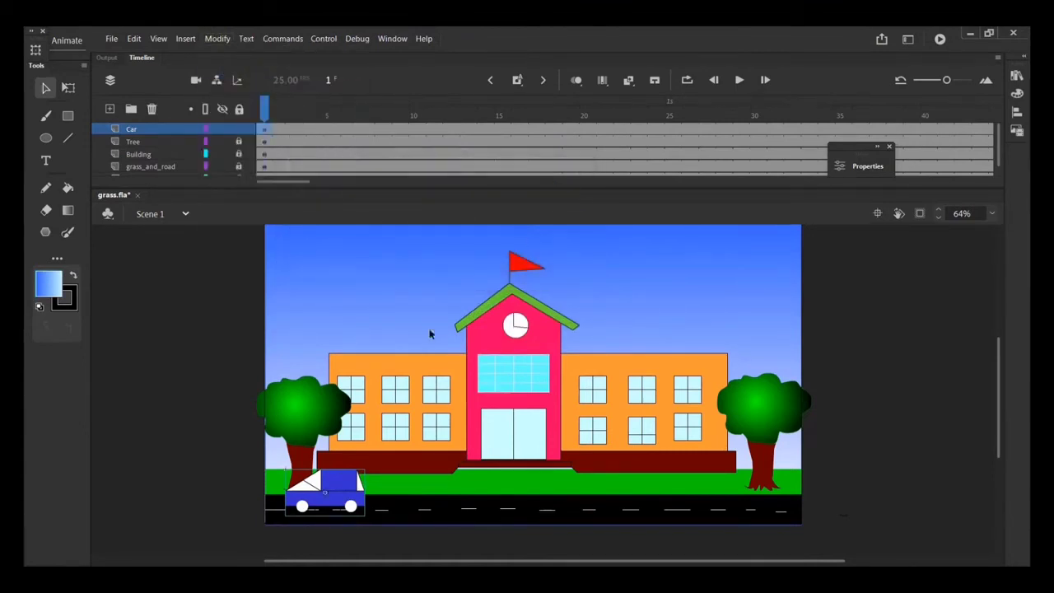
pyautogui.rightClick(265, 130)
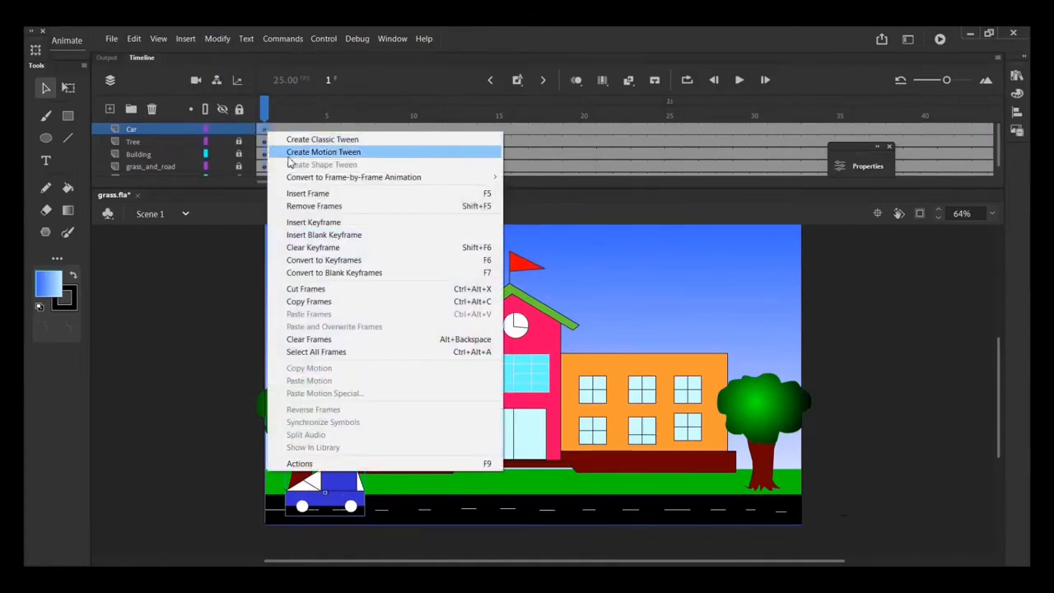
pyautogui.click(290, 153)
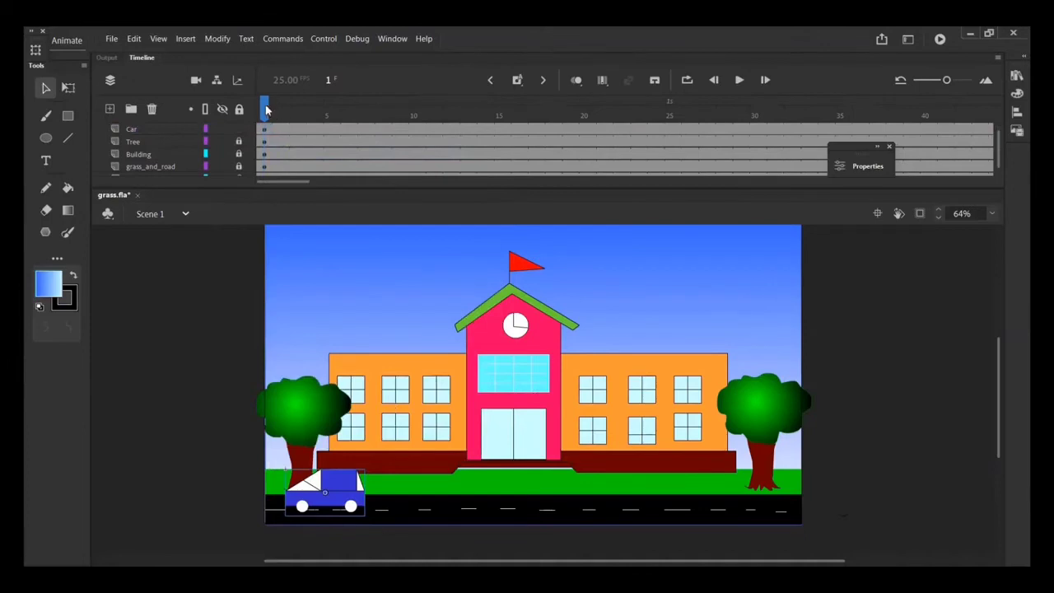
# Place the car at the right end of the road at frame 1 and at the left end at frame 61.
pyautogui.moveTo(339, 488); pyautogui.dragTo(773, 490)
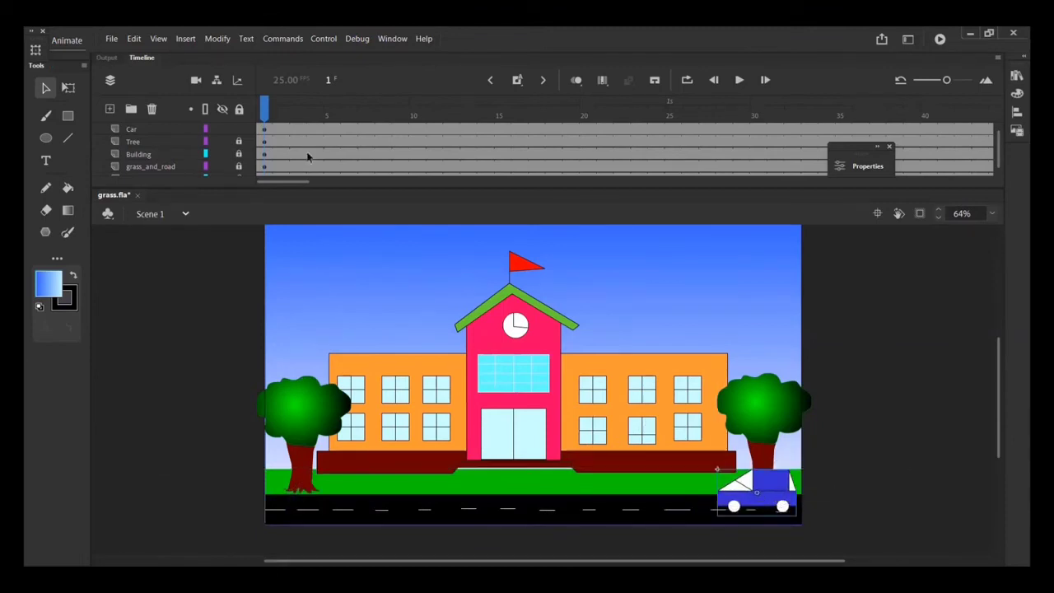
pyautogui.moveTo(266, 106); pyautogui.dragTo(1029, 175)
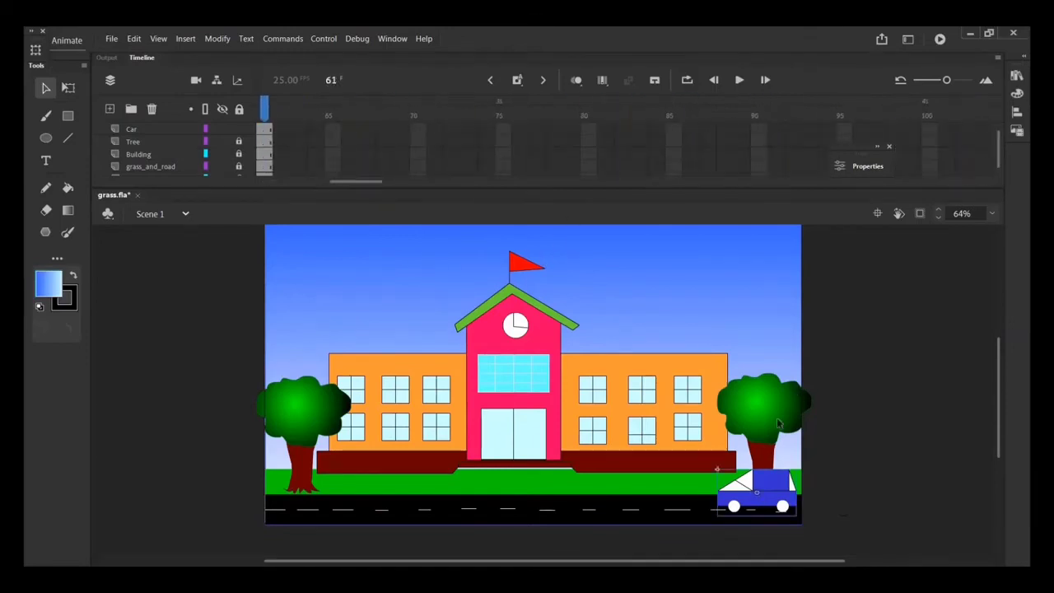
pyautogui.moveTo(768, 484); pyautogui.dragTo(321, 481)
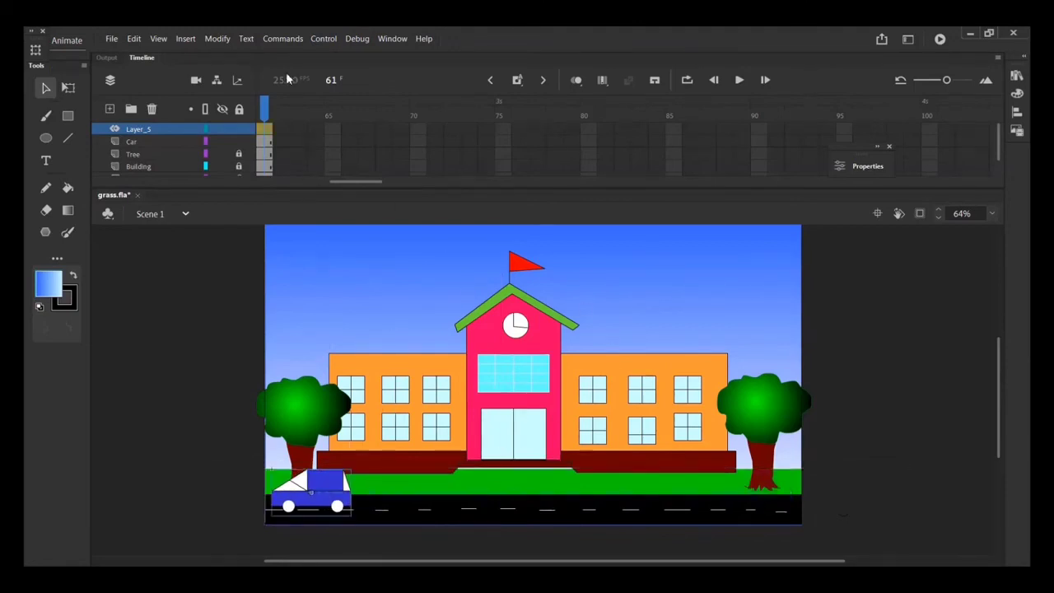
# Test the movie in Animate to preview the car animation.
pyautogui.click(326, 38)
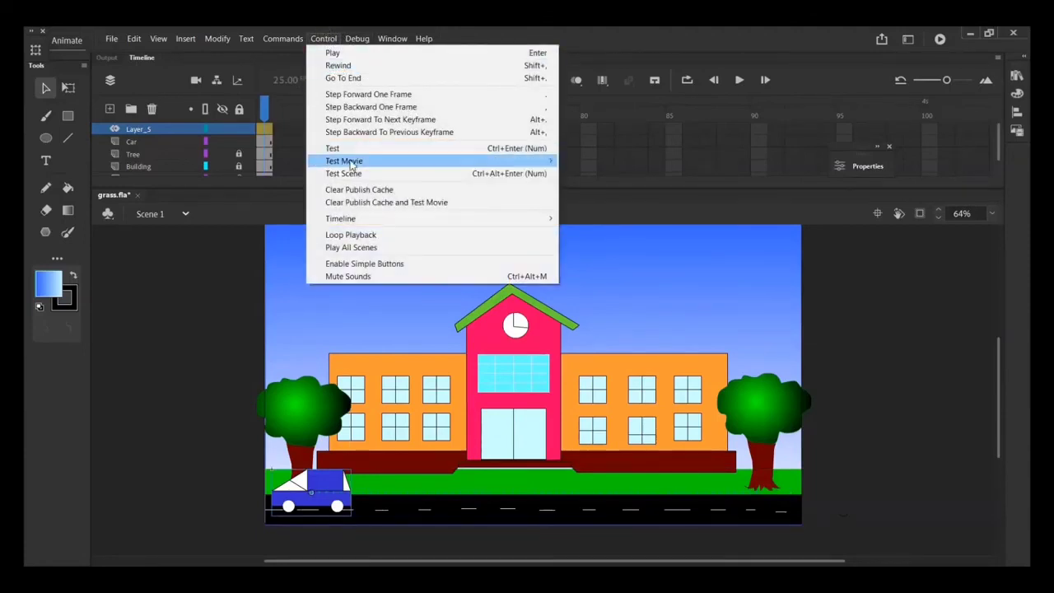
pyautogui.moveTo(350, 162)
pyautogui.click(593, 161)
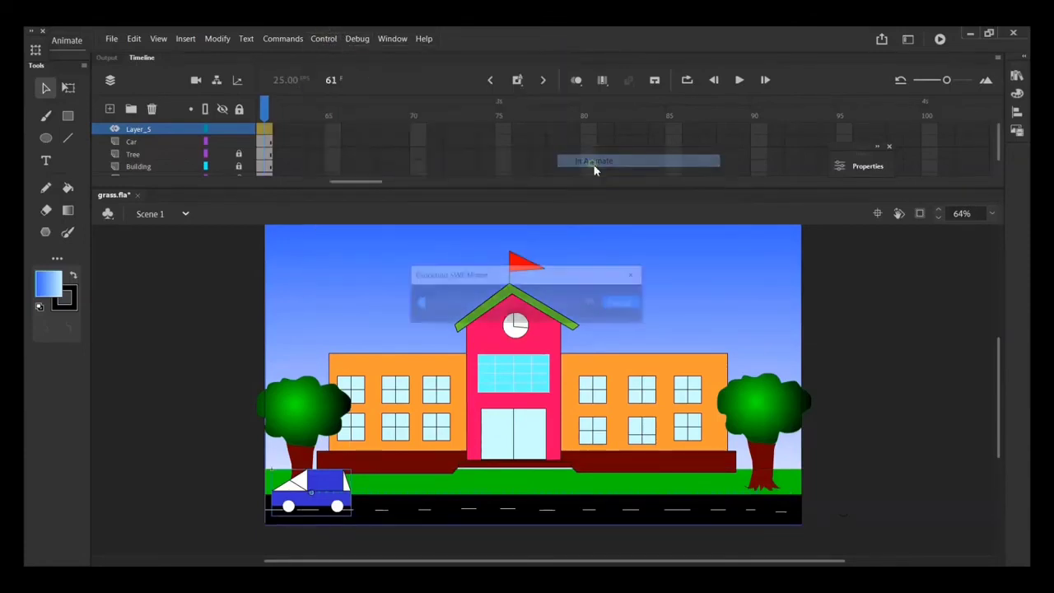